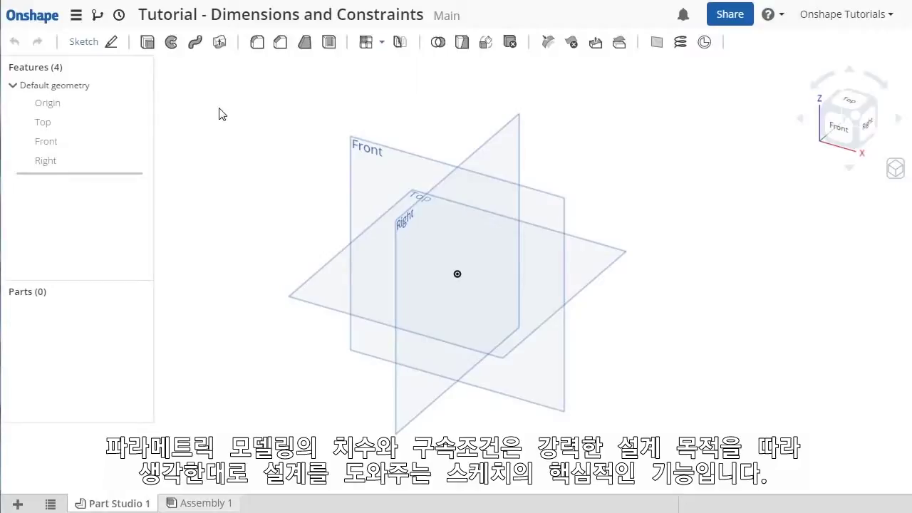
- Create Sketch 1 on the Top plane from the Features list
right_click(90, 126)
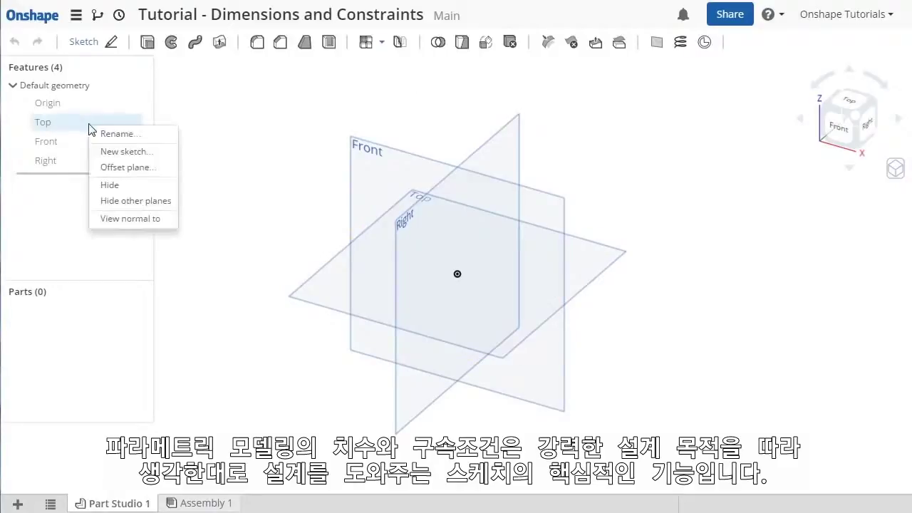
left_click(117, 151)
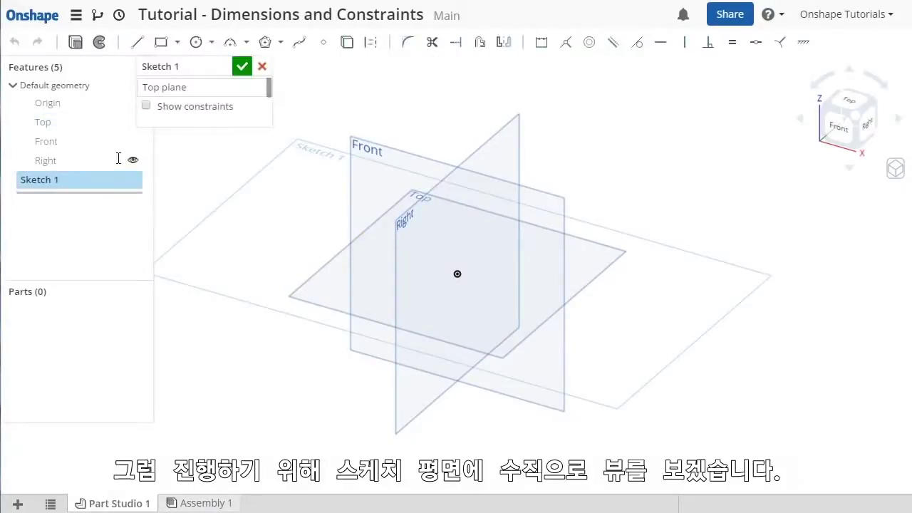
right_click(169, 225)
- View the sketch face-on and draw lines from the origin: up, a slant, then across the top
left_click(195, 317)
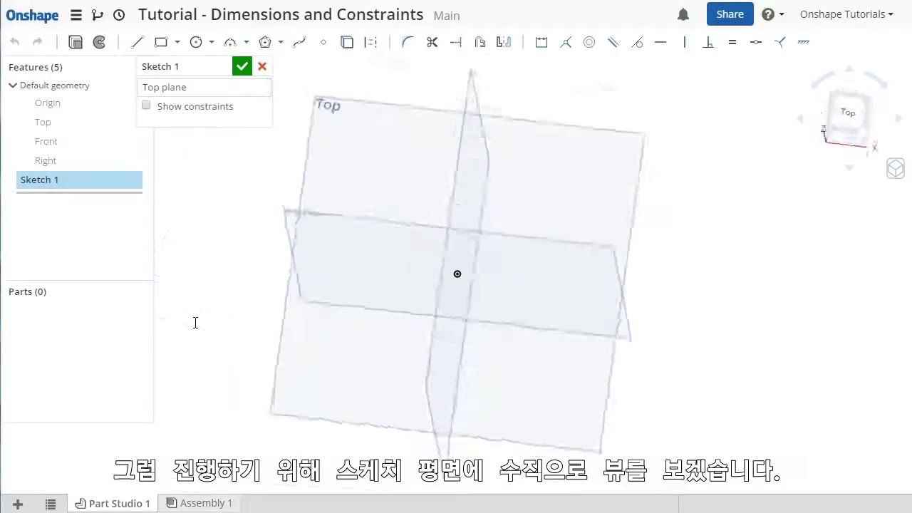
left_click(136, 42)
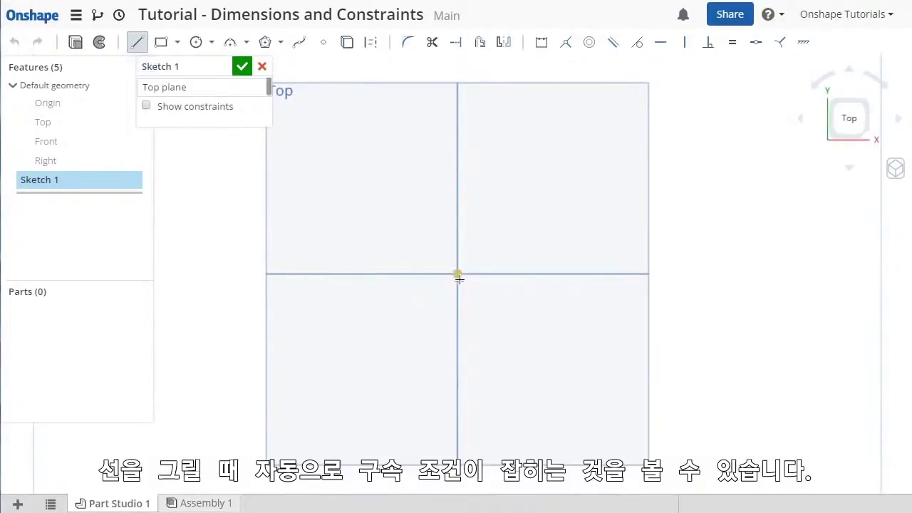
left_click(458, 275)
left_click(462, 151)
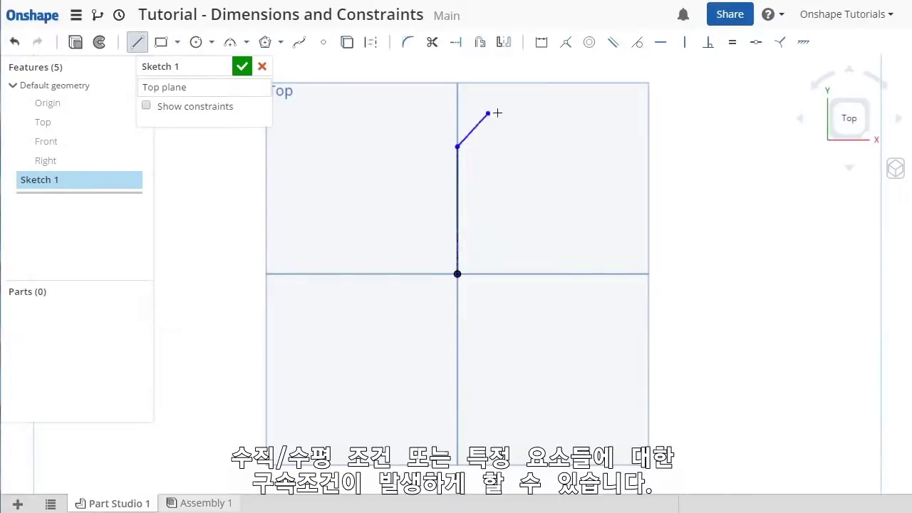
left_click(501, 105)
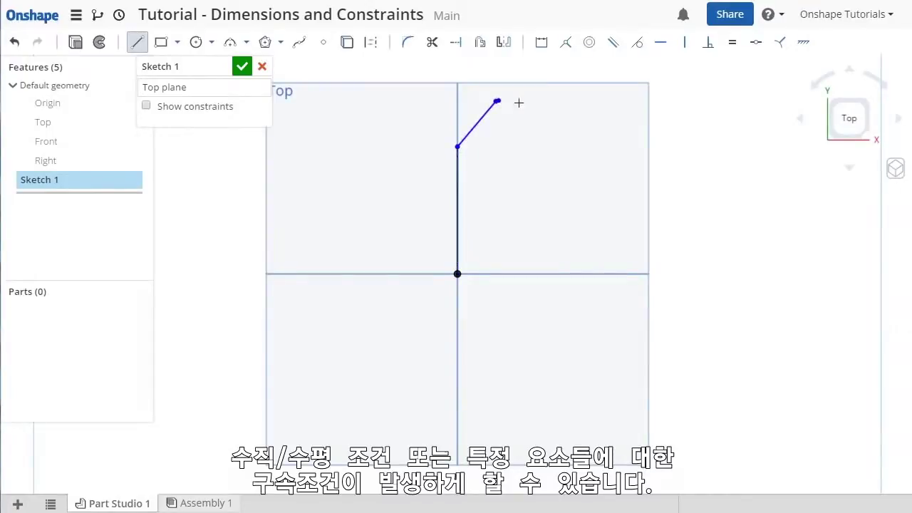
left_click(641, 104)
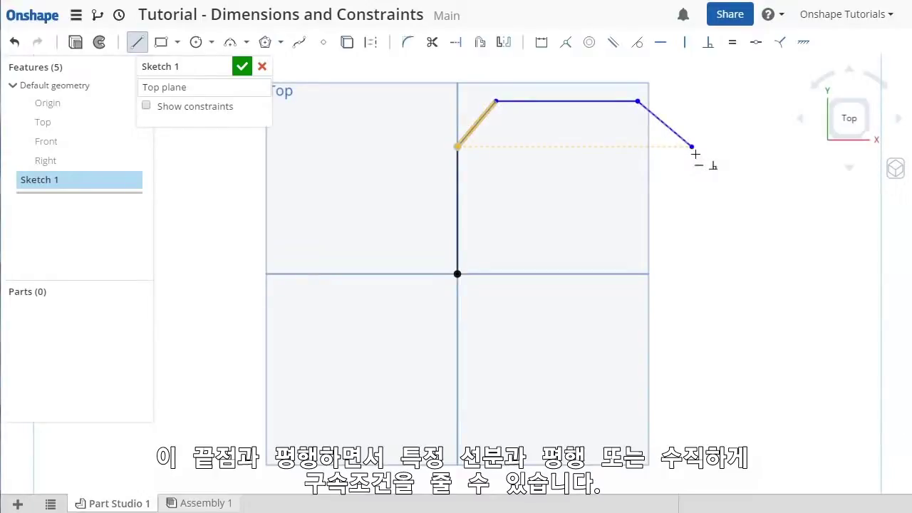
- End the right slant, test deleting its Perpendicular constraint by dragging, then undo
left_click(694, 153)
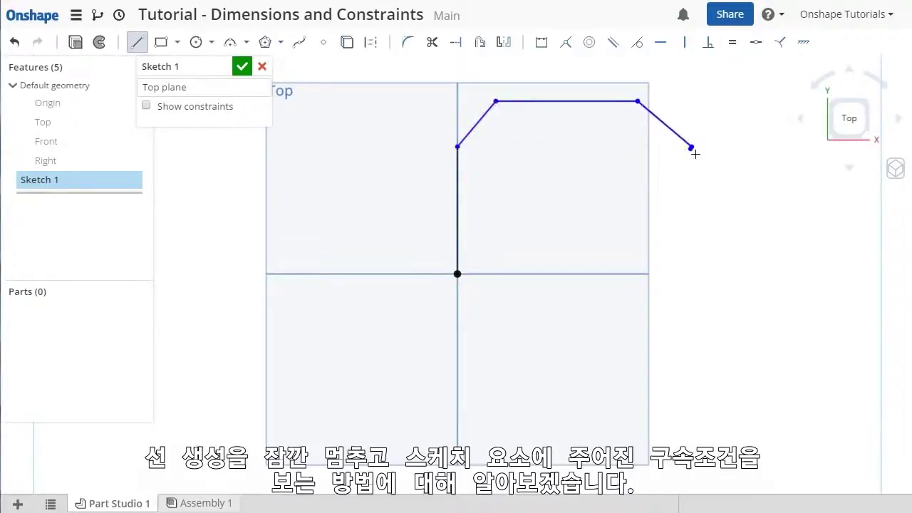
key("Escape")
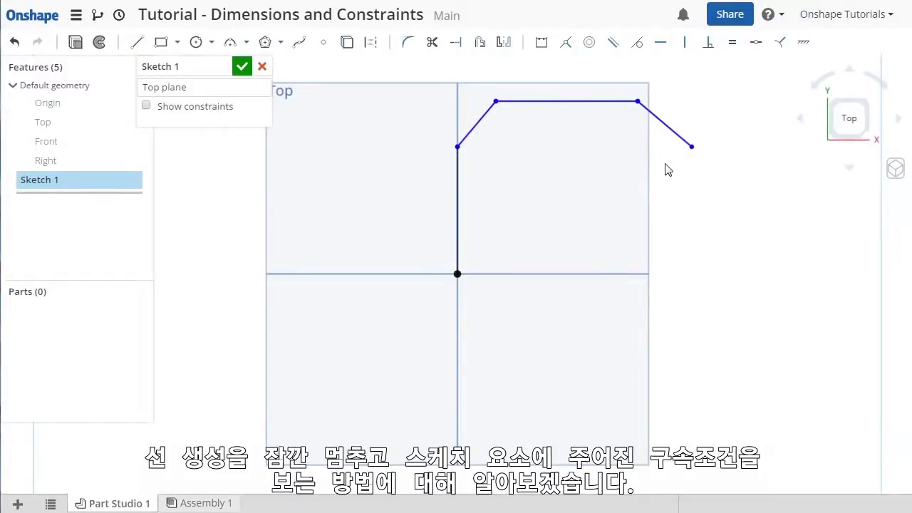
left_click(669, 135)
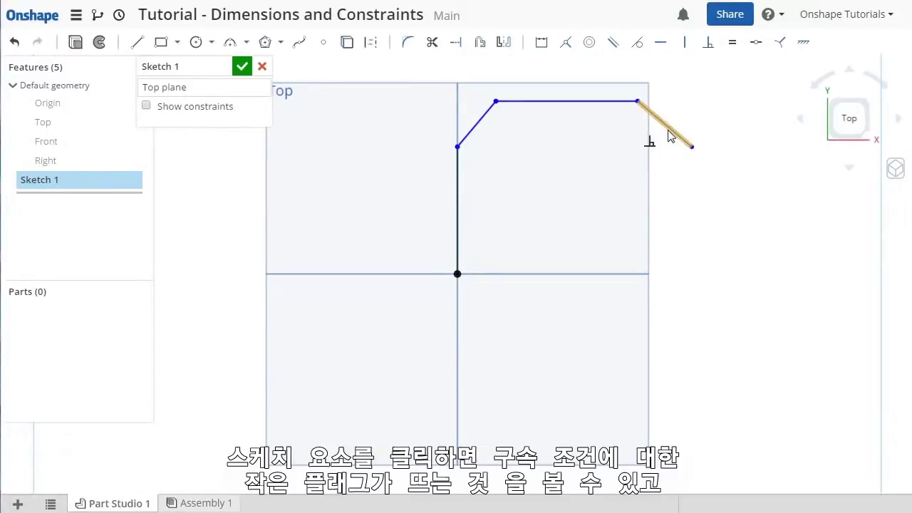
mouse_move(650, 143)
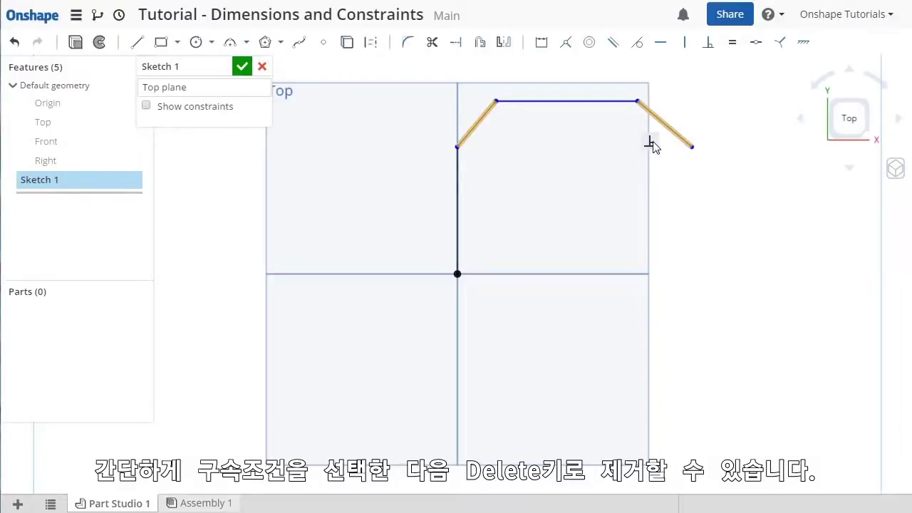
key("Delete")
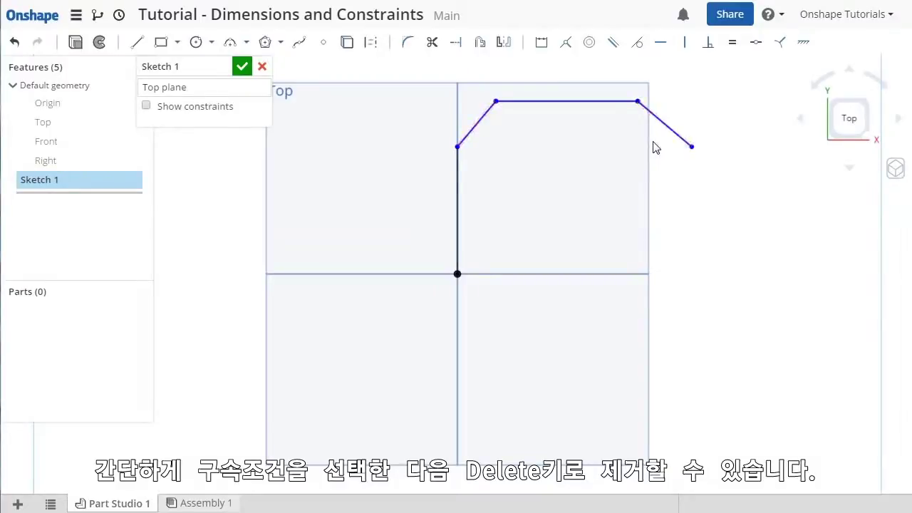
left_click_drag(691, 147, 603, 197)
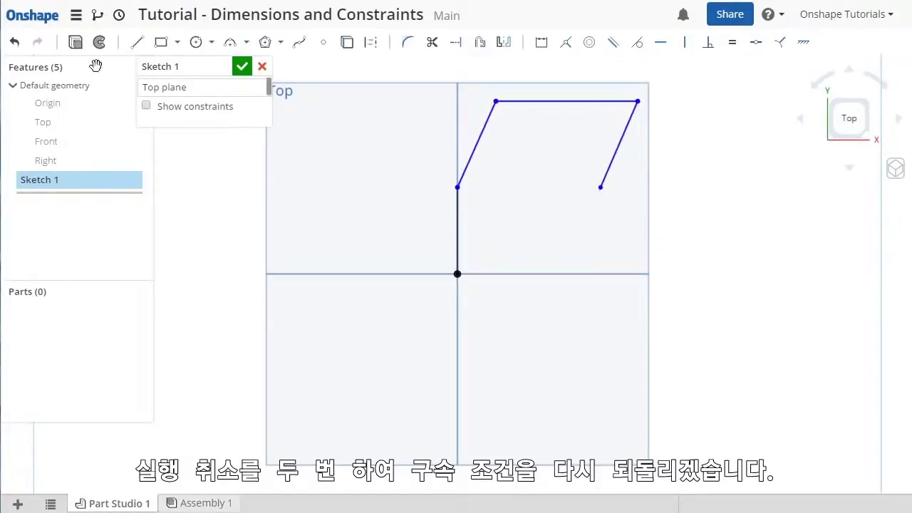
left_click(20, 45)
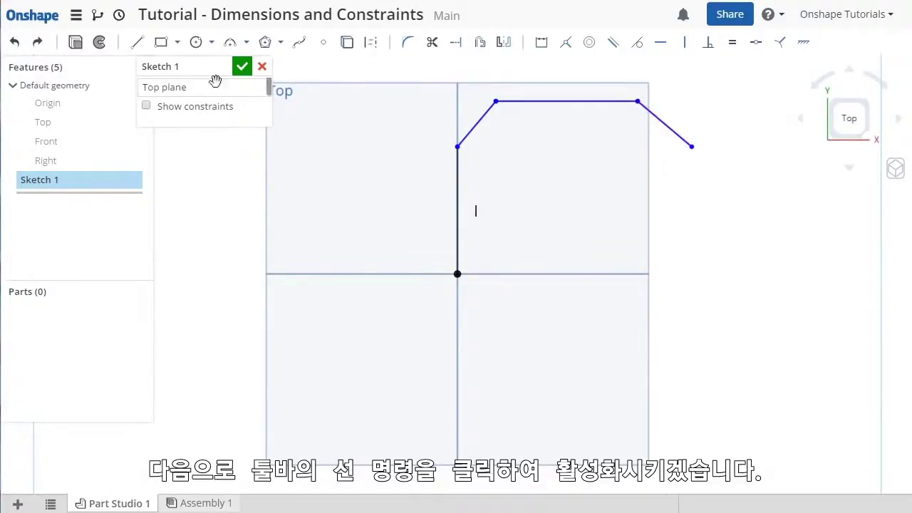
- Add unconstrained right-side and bottom lines closing the outline at the origin
left_click(139, 44)
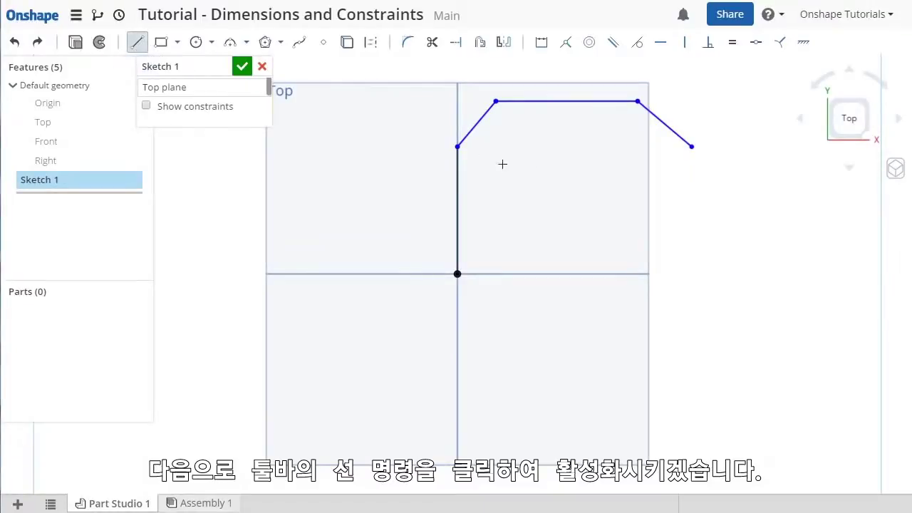
left_click(692, 148)
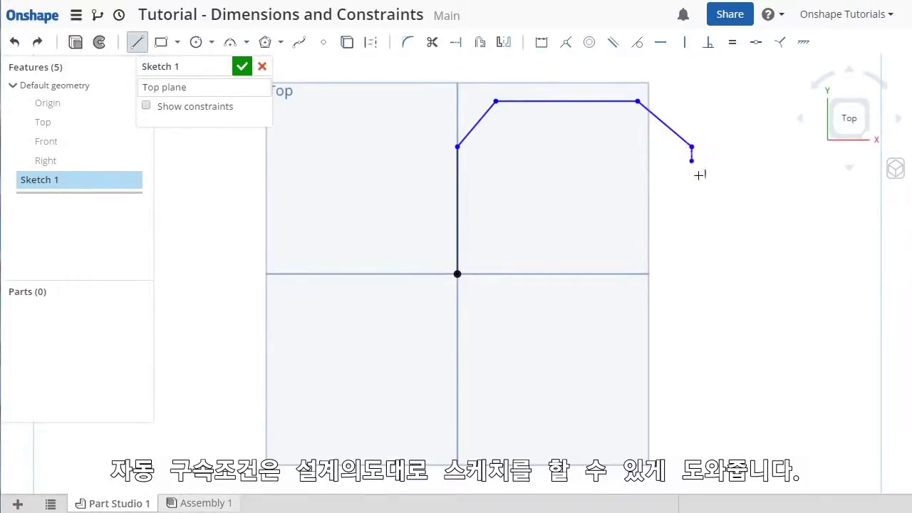
left_click(695, 278, "shift")
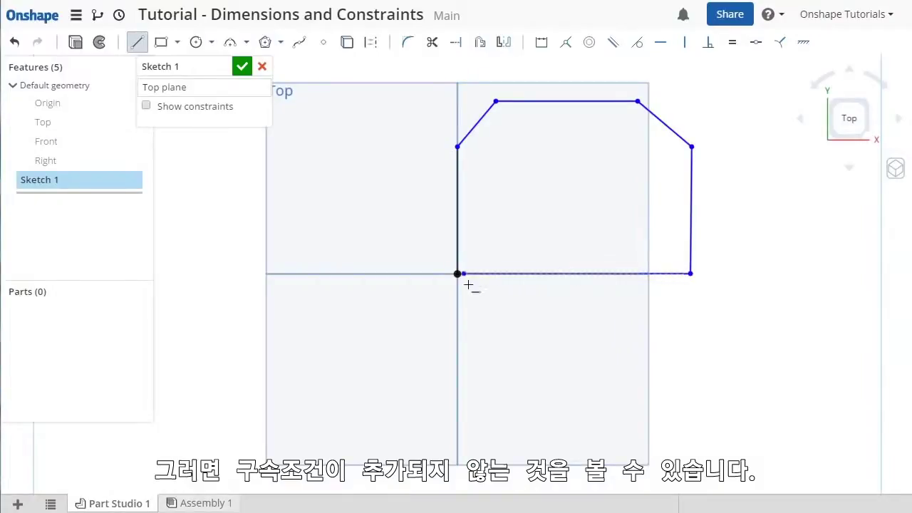
left_click(464, 280, "shift")
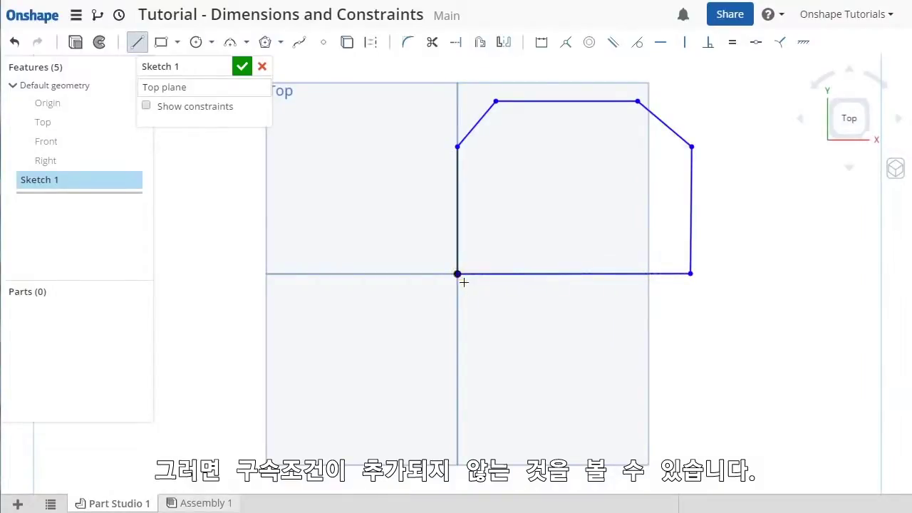
key("Escape")
mouse_move(693, 285)
left_mouse_down()
mouse_move(810, 369)
mouse_move(740, 328)
mouse_move(611, 224)
mouse_move(631, 246)
mouse_move(714, 285)
left_mouse_up()
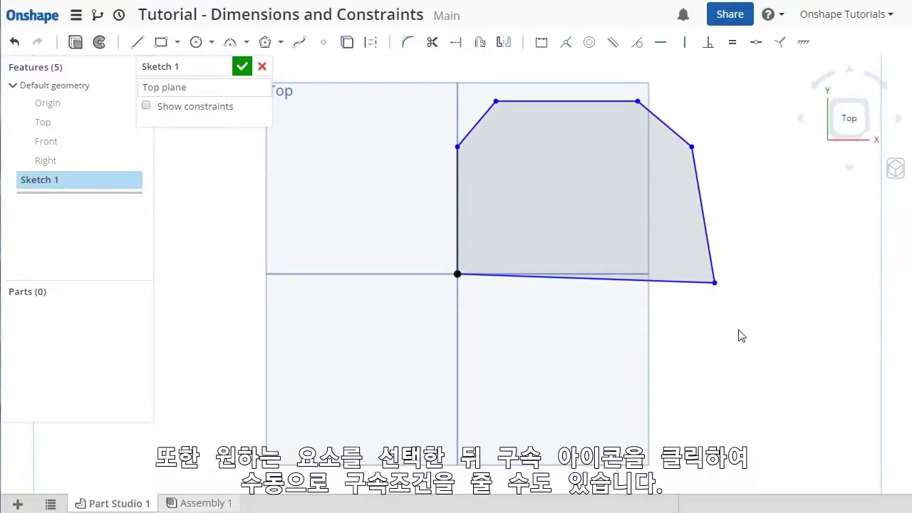
- Constrain the right side Vertical and the bottom edge Horizontal
left_click(710, 228)
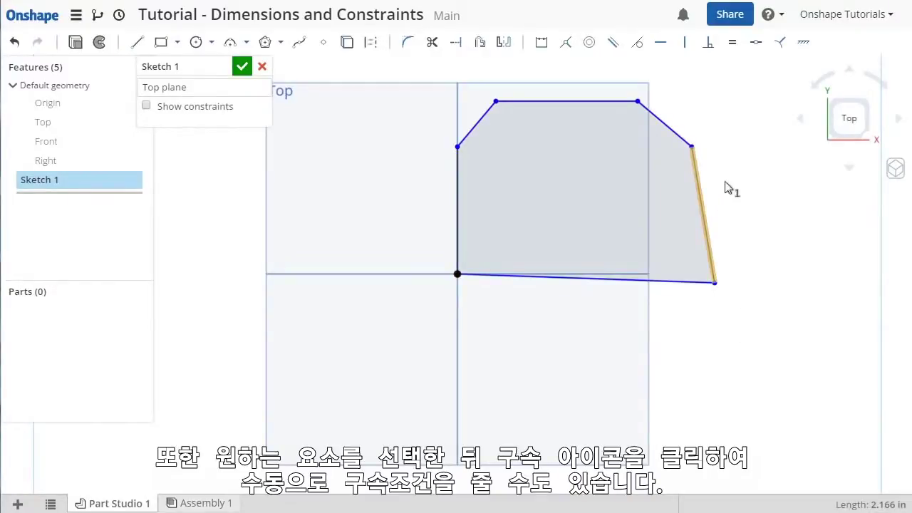
left_click(690, 45)
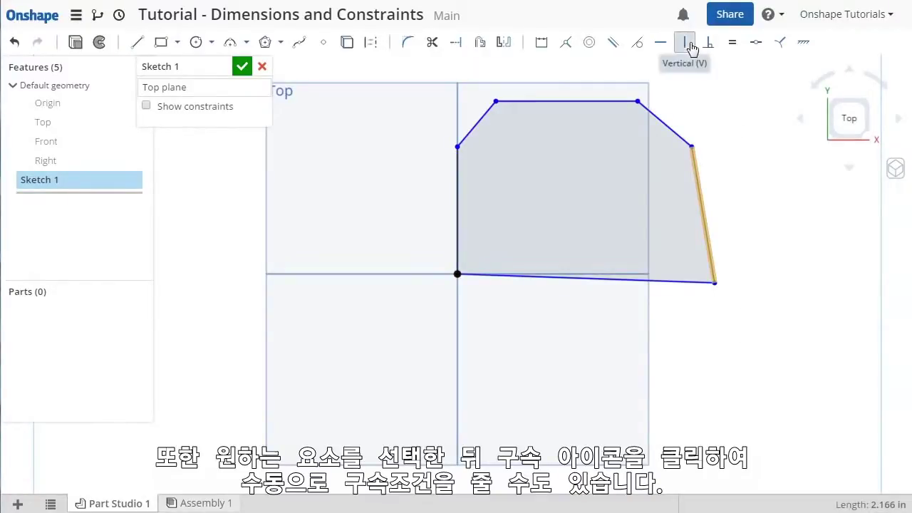
left_click(678, 285)
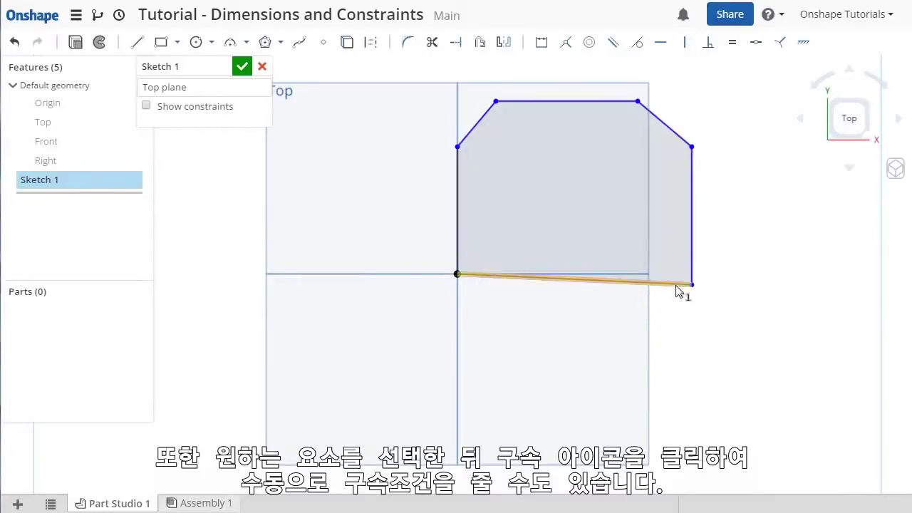
left_click(661, 44)
middle_click_drag(737, 226, 655, 280)
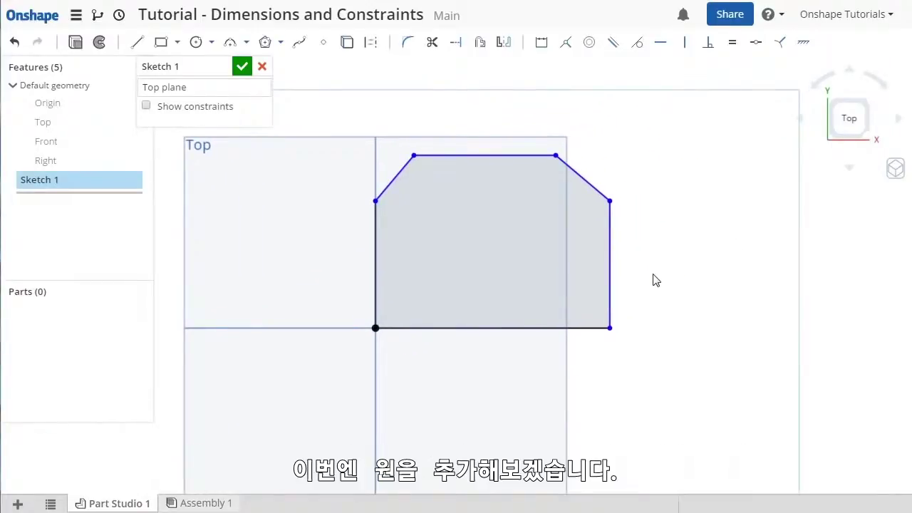
- Draw a circle centred on the top edge's midpoint
left_click(202, 45)
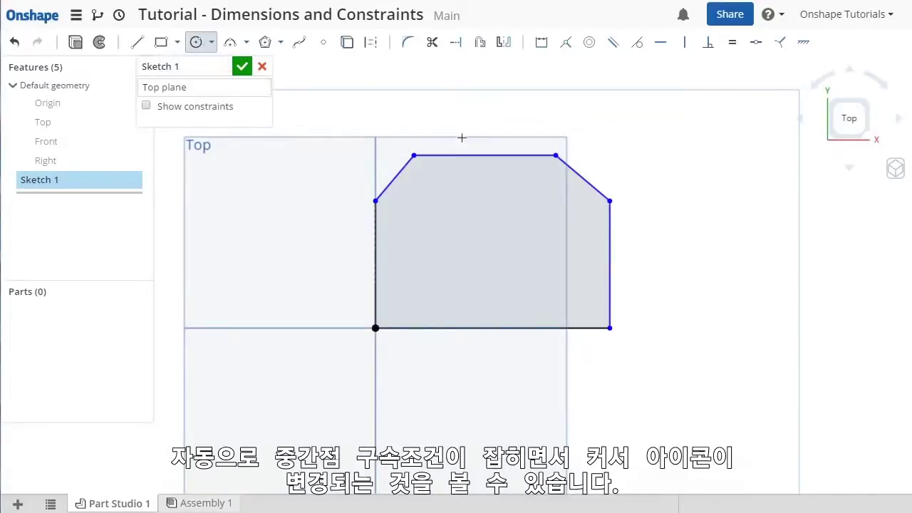
left_click(490, 161)
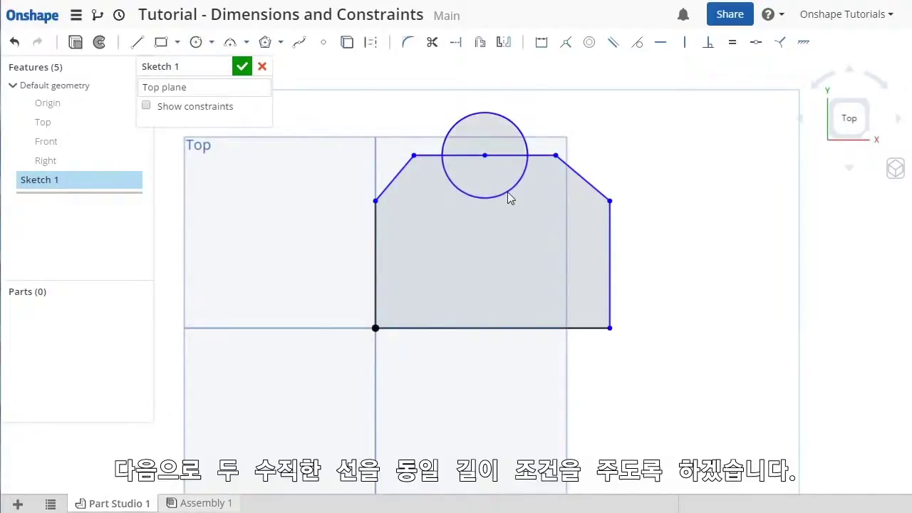
left_click(508, 191)
key("Escape")
- Make the left and right chamfer slants Equal in length
left_click(398, 173)
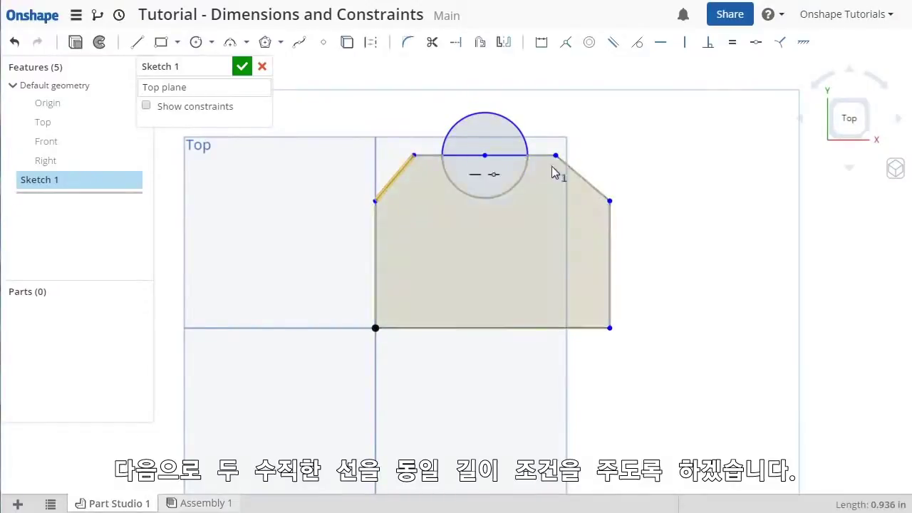
left_click(574, 169)
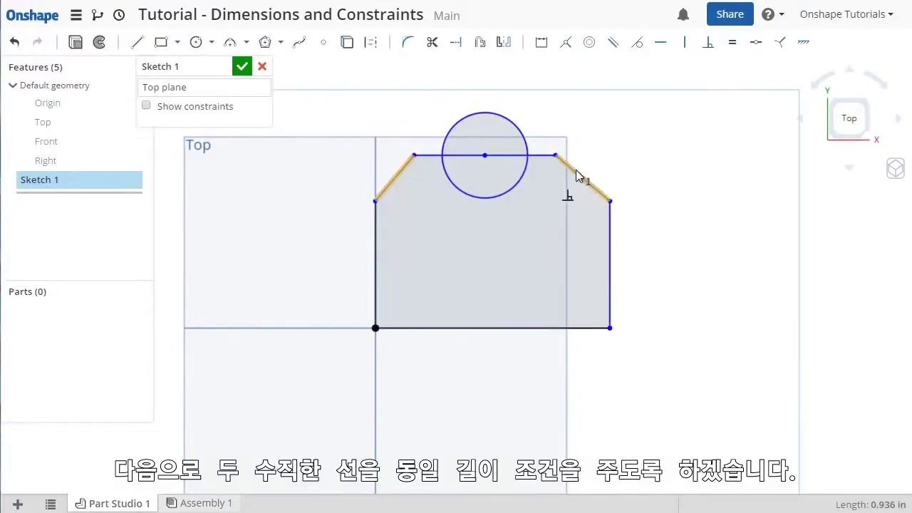
left_click(734, 47)
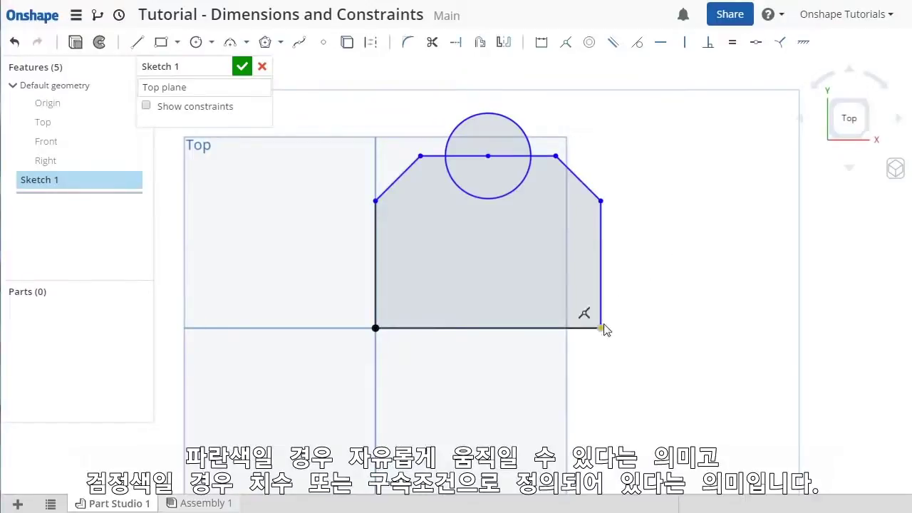
- Drag the bottom-right corner rightwards to widen the outline
left_click_drag(601, 332, 673, 336)
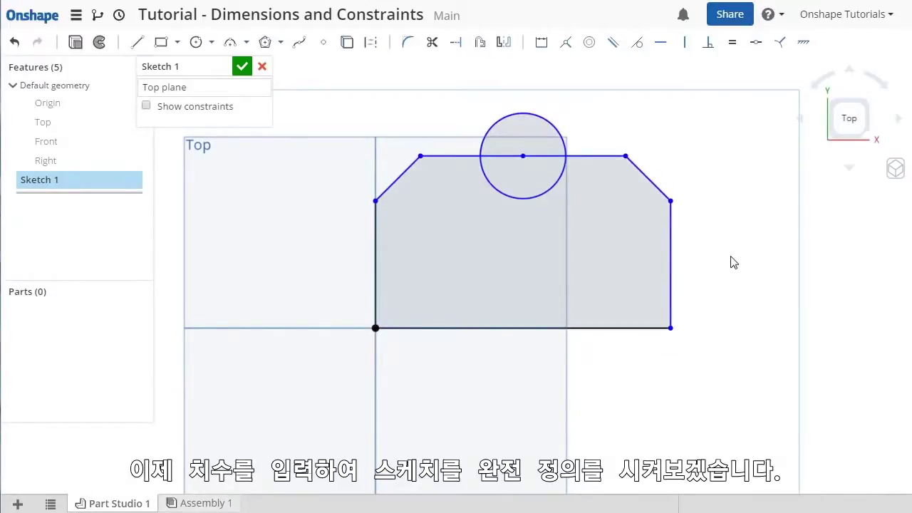
- Dimension the left vertical edge to 6, scaling the whole sketch
left_click(542, 44)
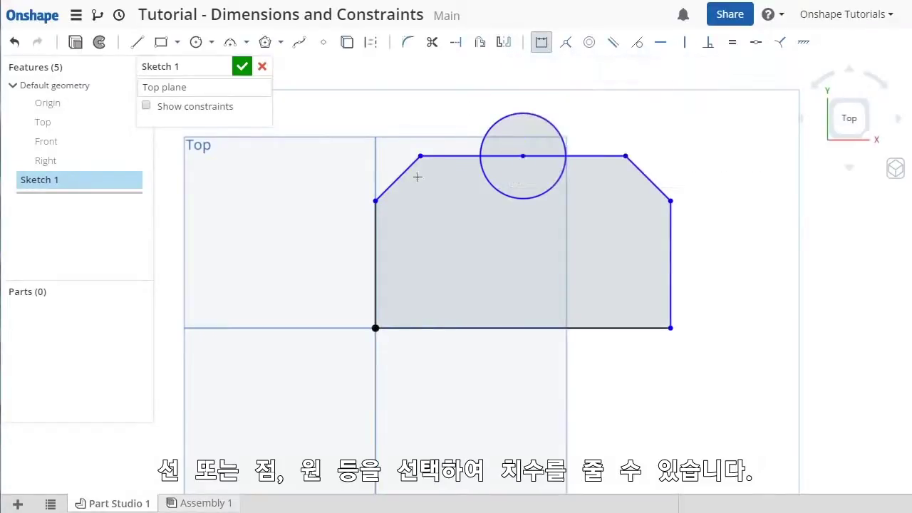
left_click(382, 257)
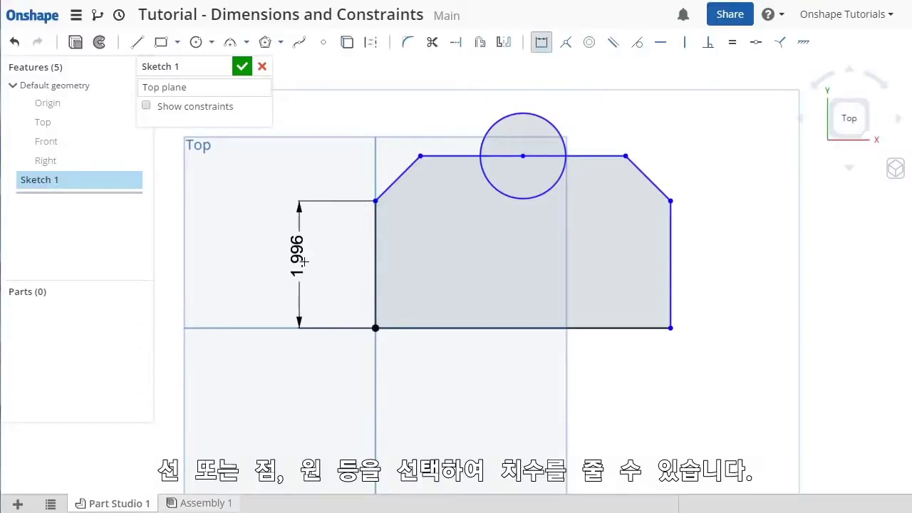
left_click(301, 259)
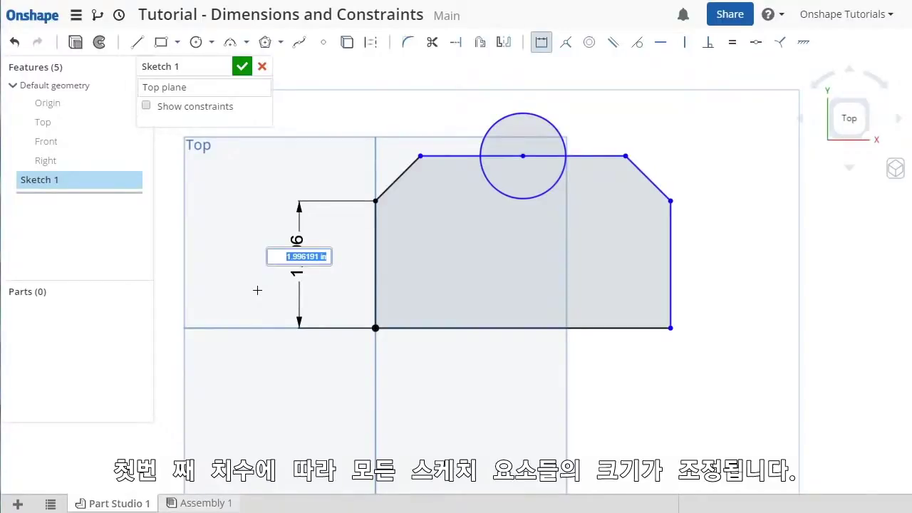
type("6")
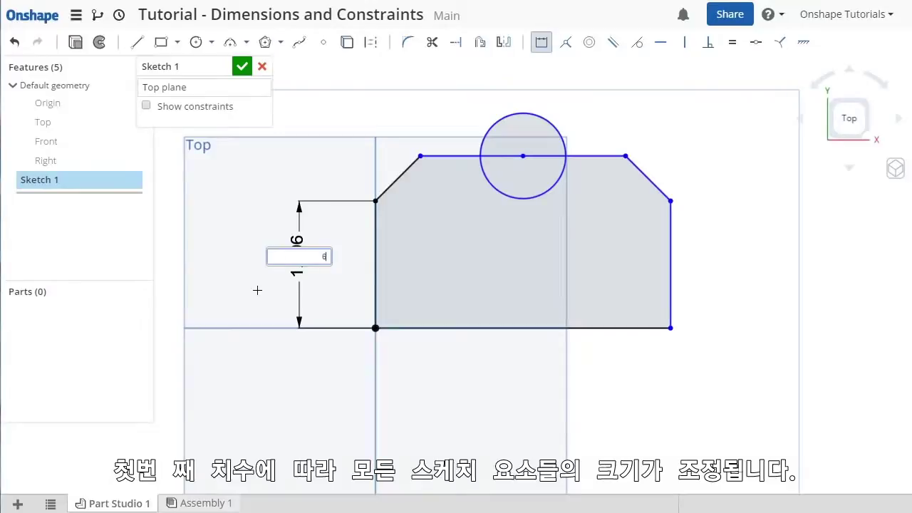
key("Return")
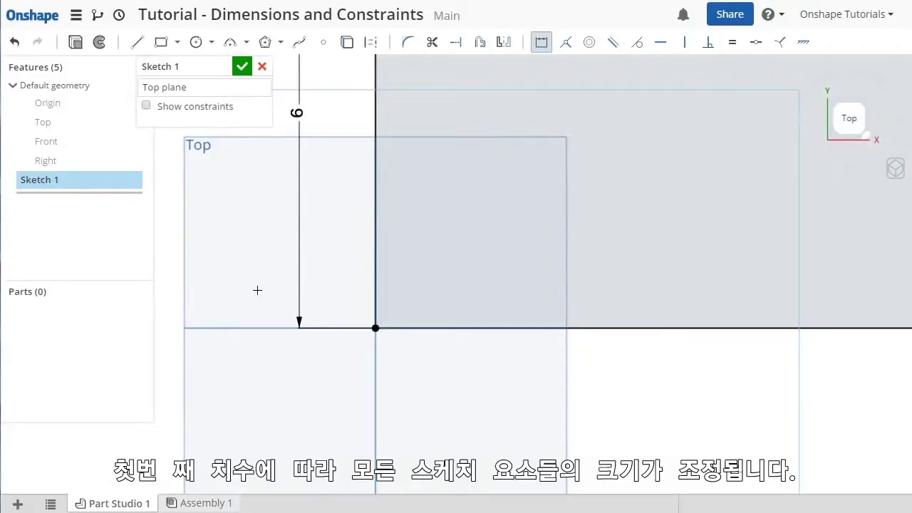
right_click(170, 261)
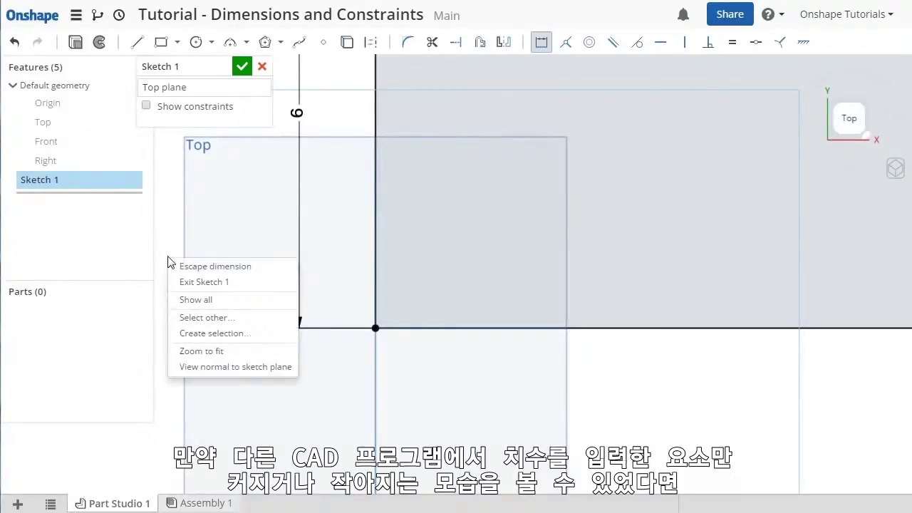
- Fit the view and change the left edge dimension to 1, then 2
left_click(196, 350)
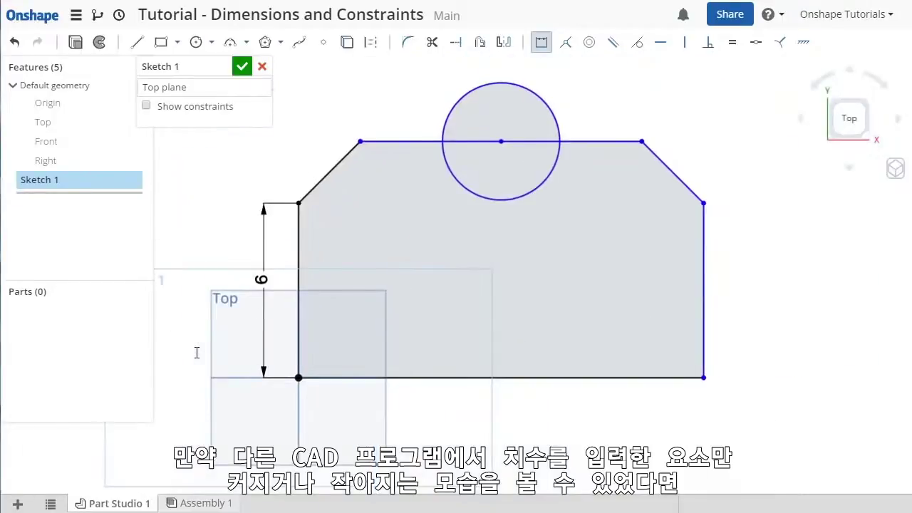
double_click(261, 278)
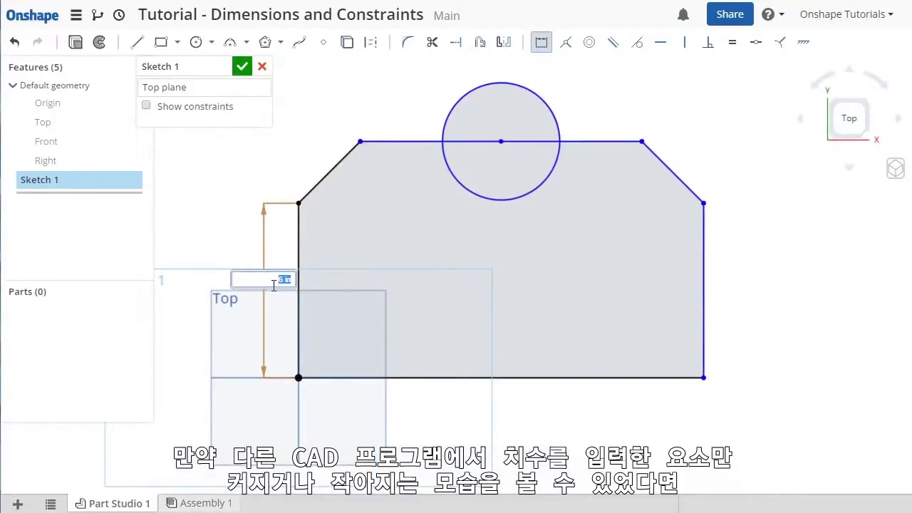
type("1")
key("Return")
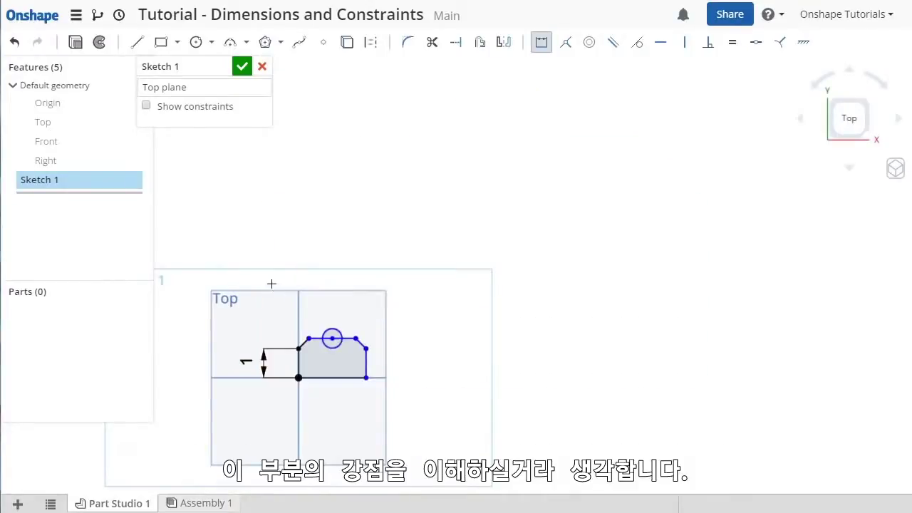
double_click(247, 358)
type("2")
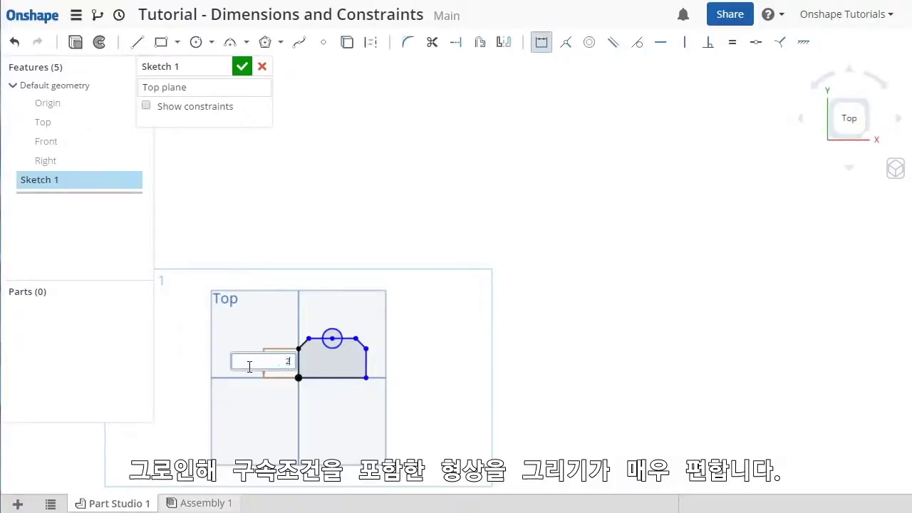
key("Return")
- Fit the sketch in view and delete the 2 dimension on the left edge
right_click(215, 263)
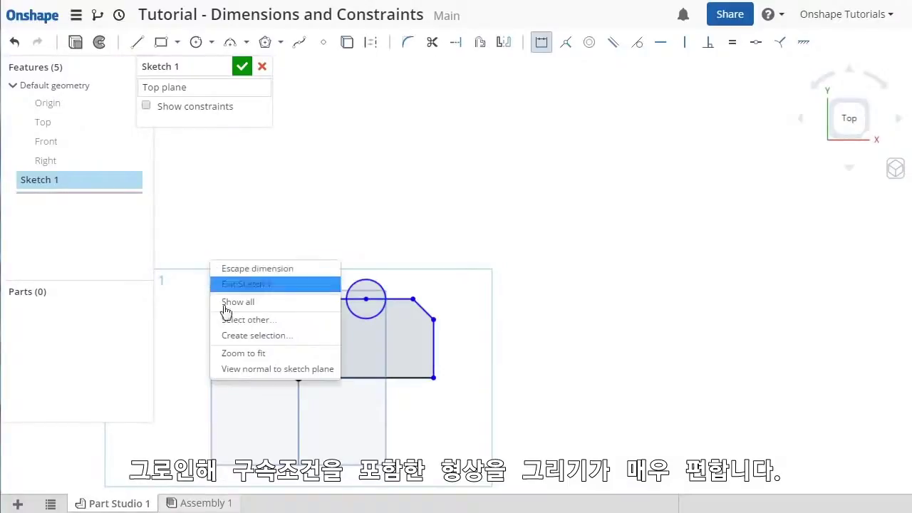
left_click(235, 352)
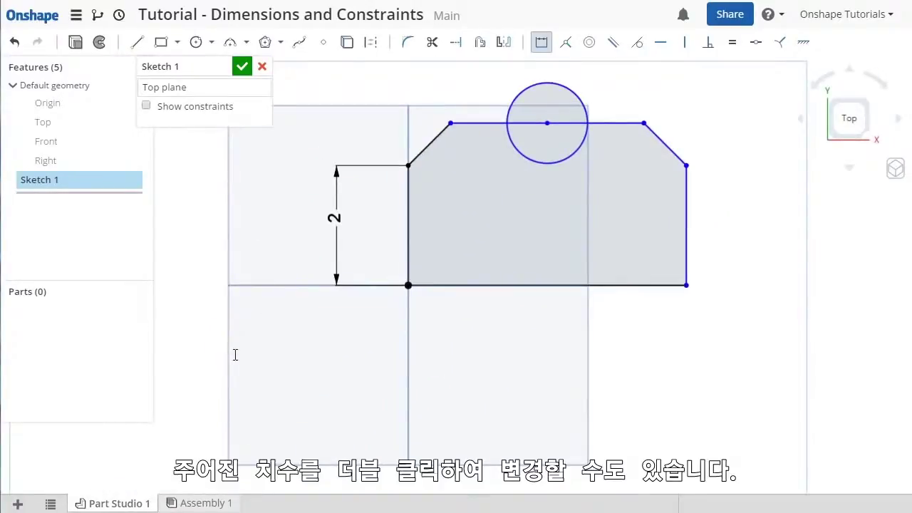
double_click(336, 218)
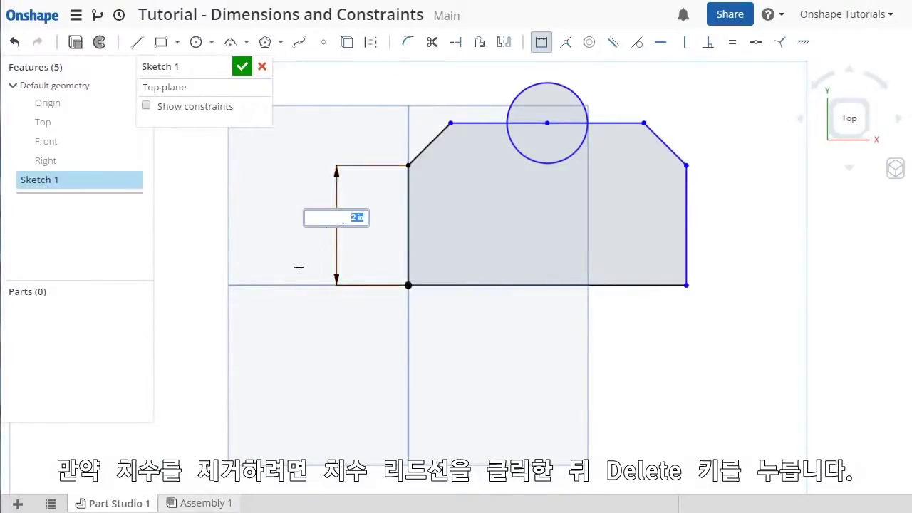
key("Escape")
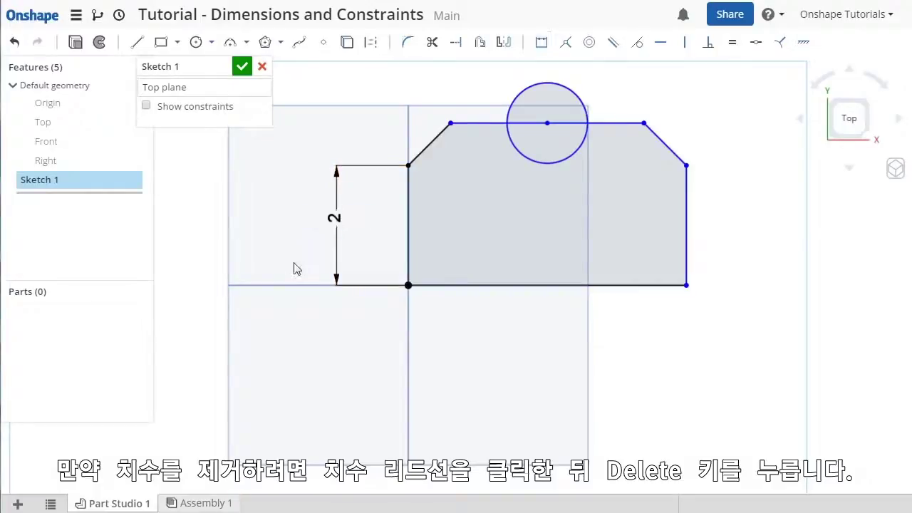
left_click(357, 284)
key("Delete")
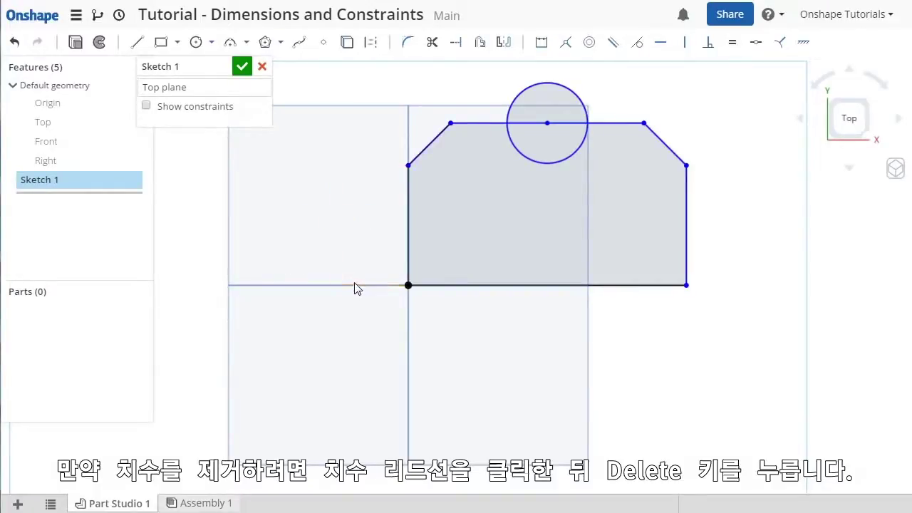
- Undo to restore the 2 dimension, then dimension origin to top-right vertex vertically as 4
left_click(14, 42)
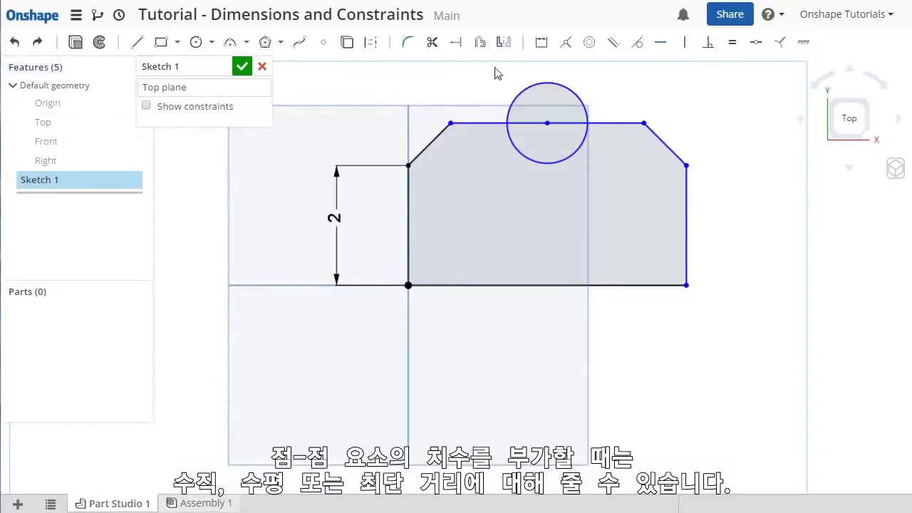
left_click(542, 43)
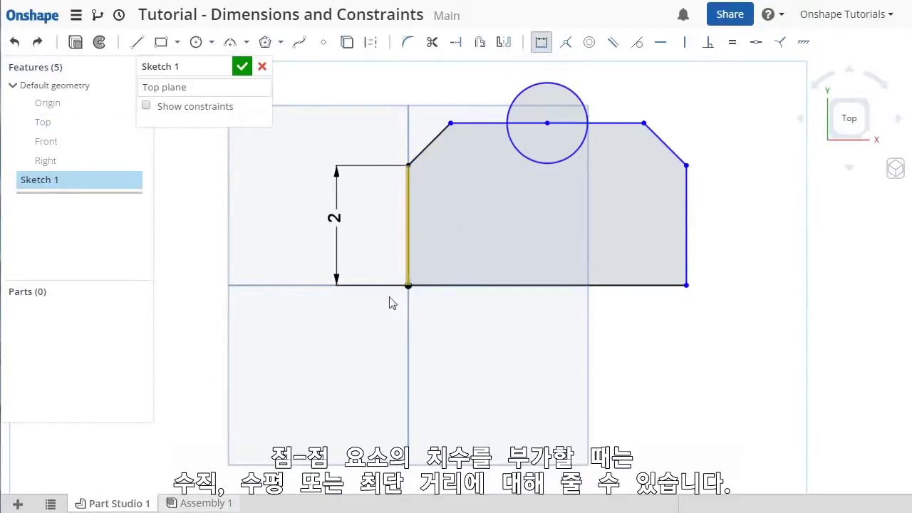
left_click(408, 285)
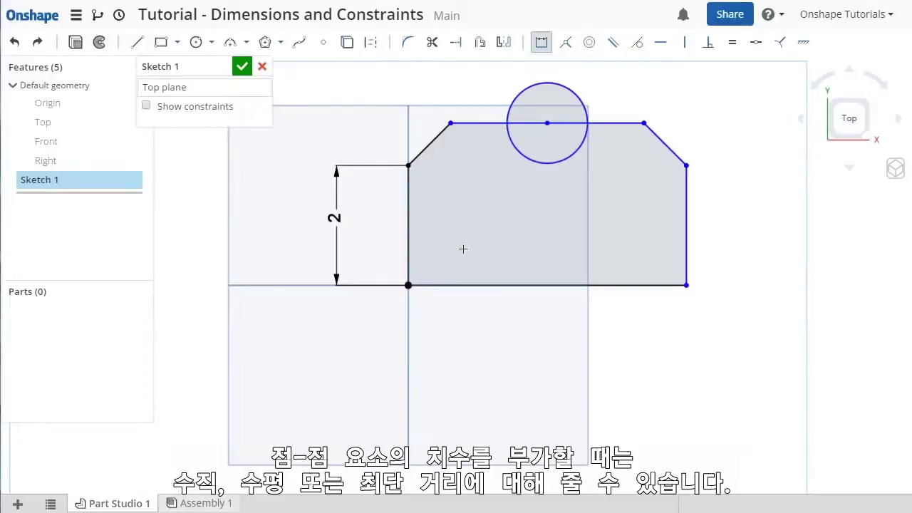
left_click(643, 124)
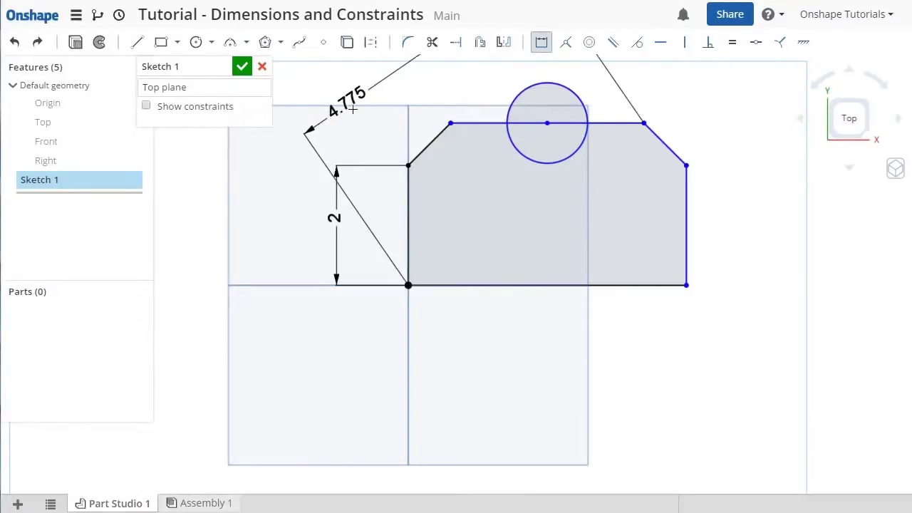
left_click(287, 194)
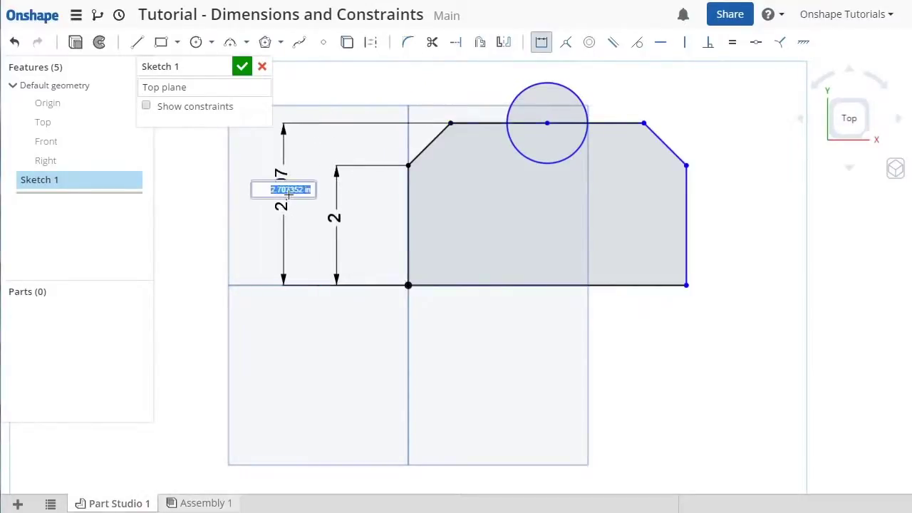
type("4")
key("Return")
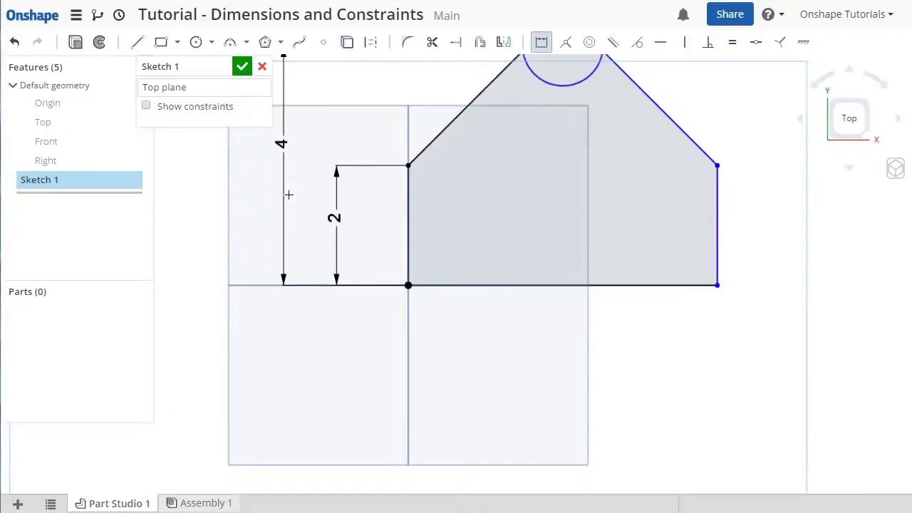
right_click(218, 203)
left_click(245, 289)
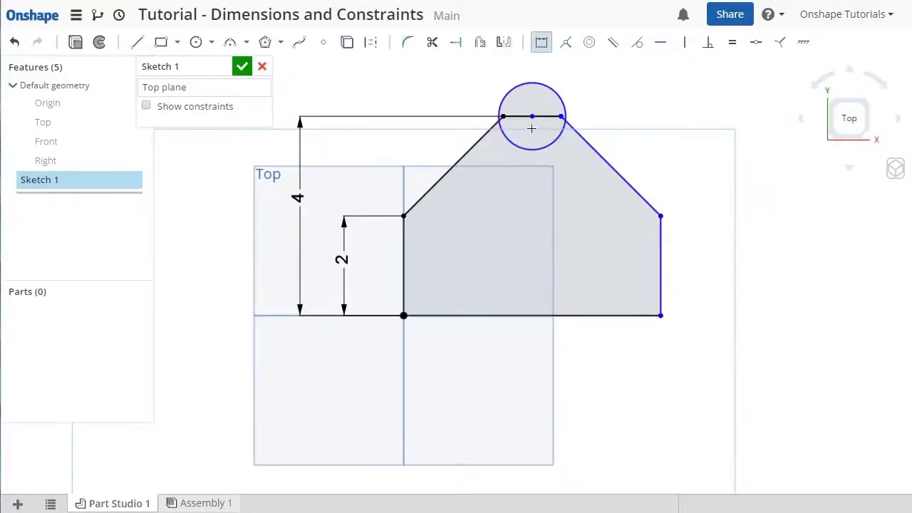
- Dimension the circle centre 4 horizontally from the origin
left_click(404, 315)
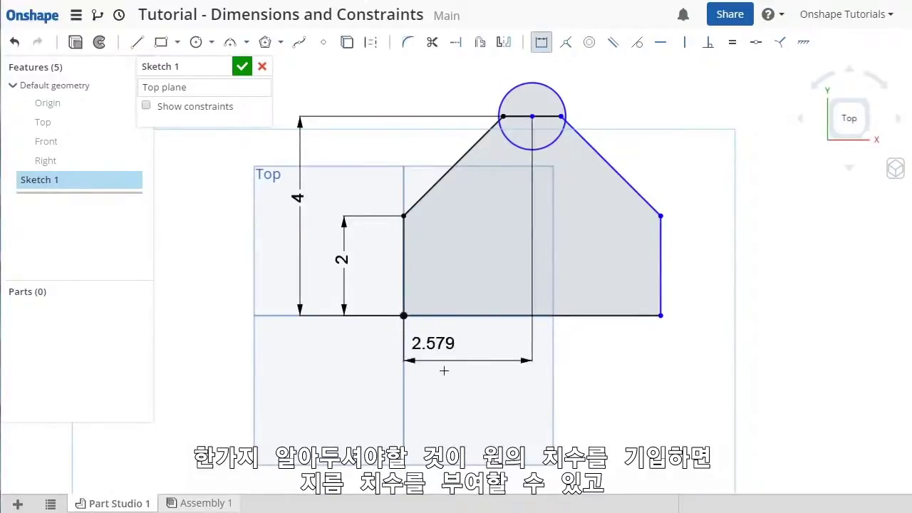
left_click(421, 370)
type("4")
key("Return")
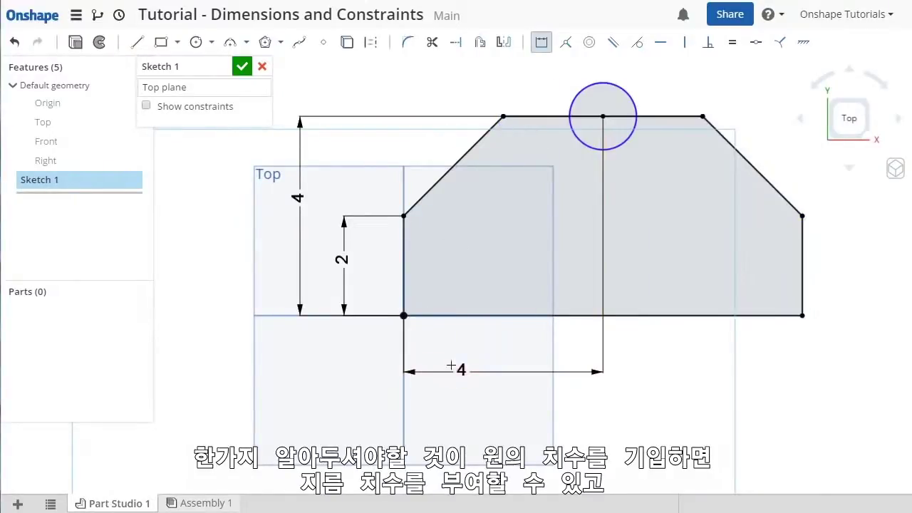
- Give the circle a diameter of 2
left_click(633, 95)
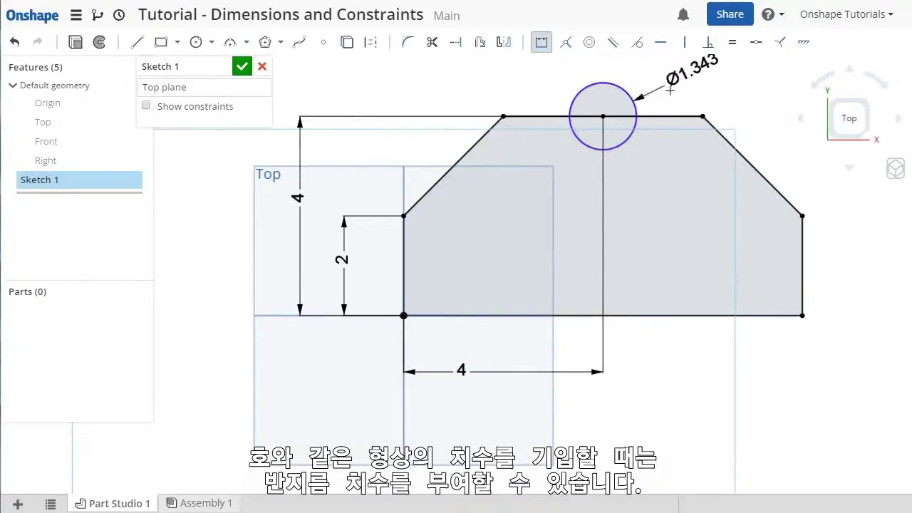
left_click(670, 90)
type("2")
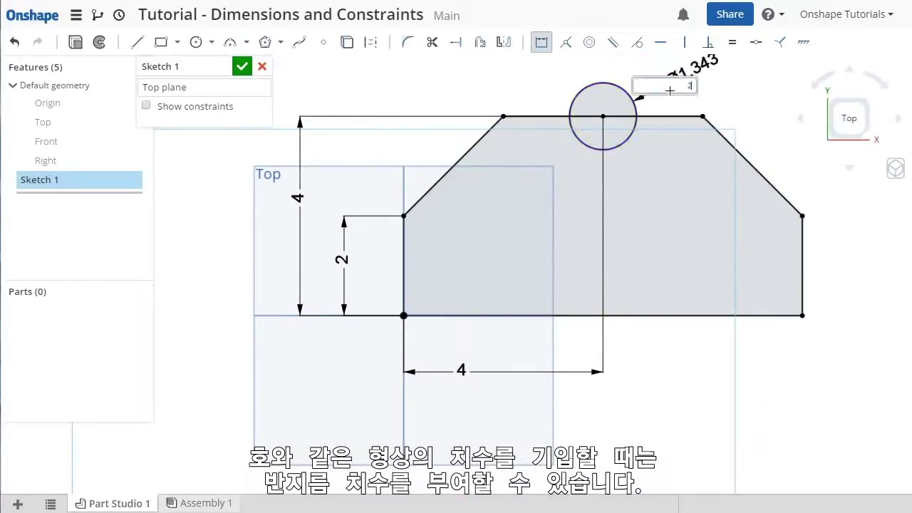
key("Return")
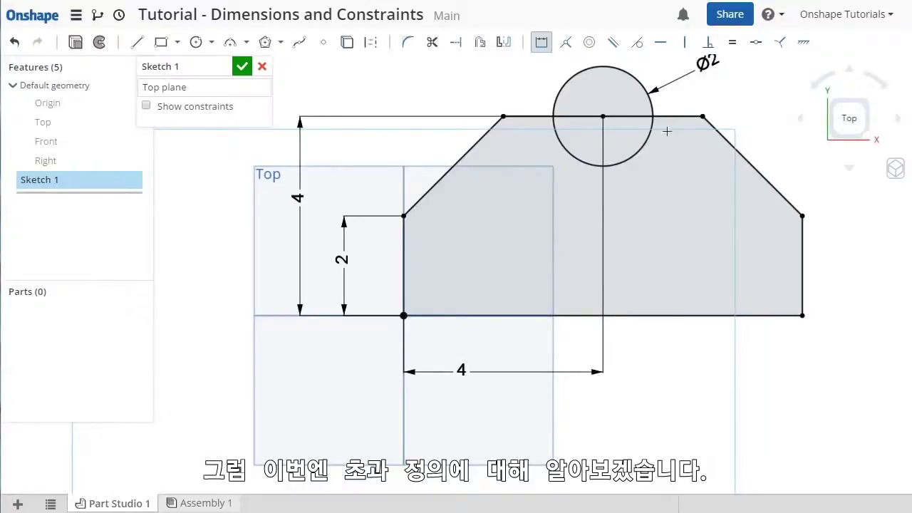
- Dimension the overall width between the vertical edges as 8, then delete the redundant horizontal 4 dimension
left_click(411, 267)
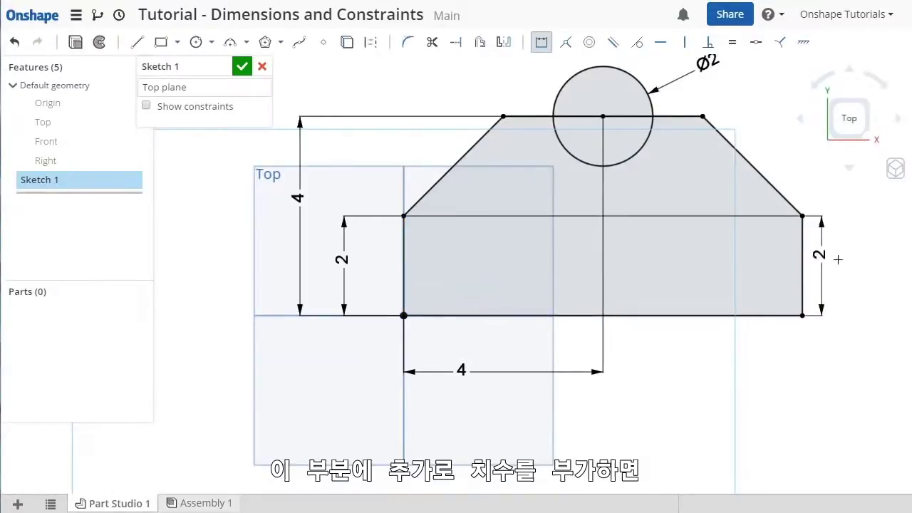
left_click(802, 265)
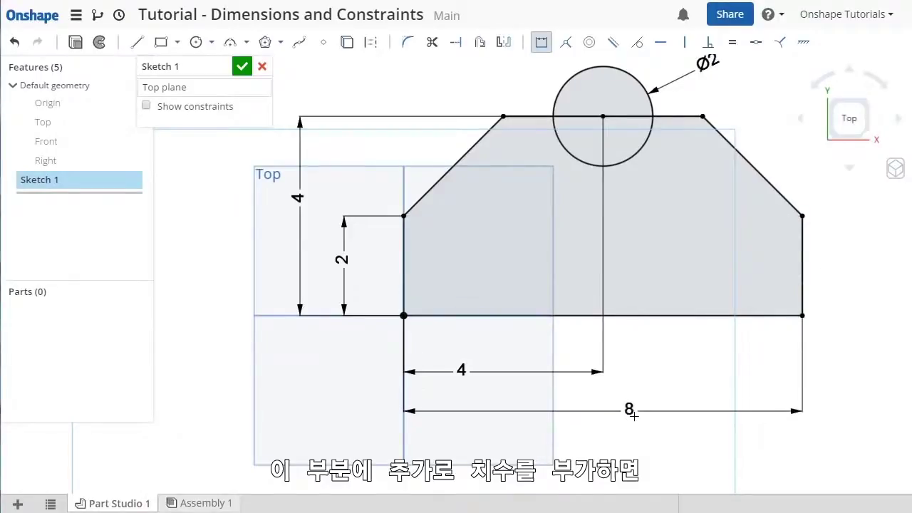
left_click(633, 413)
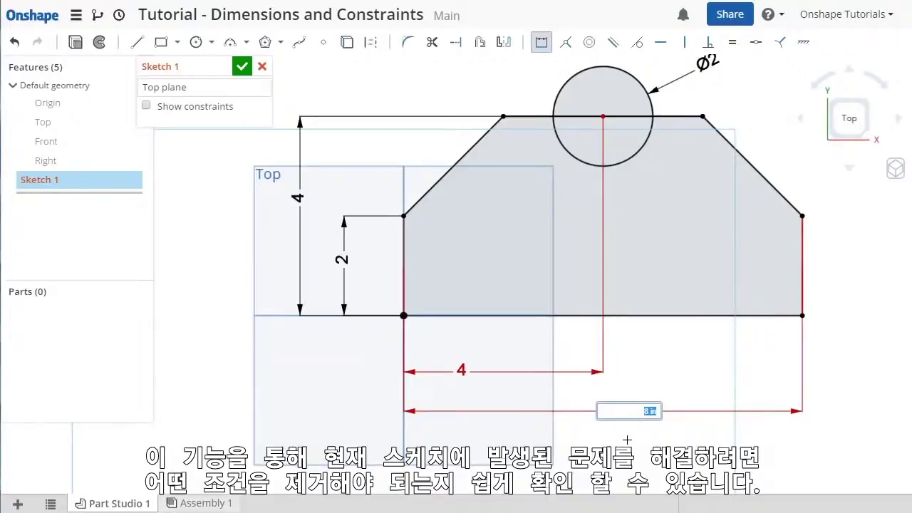
key("Return")
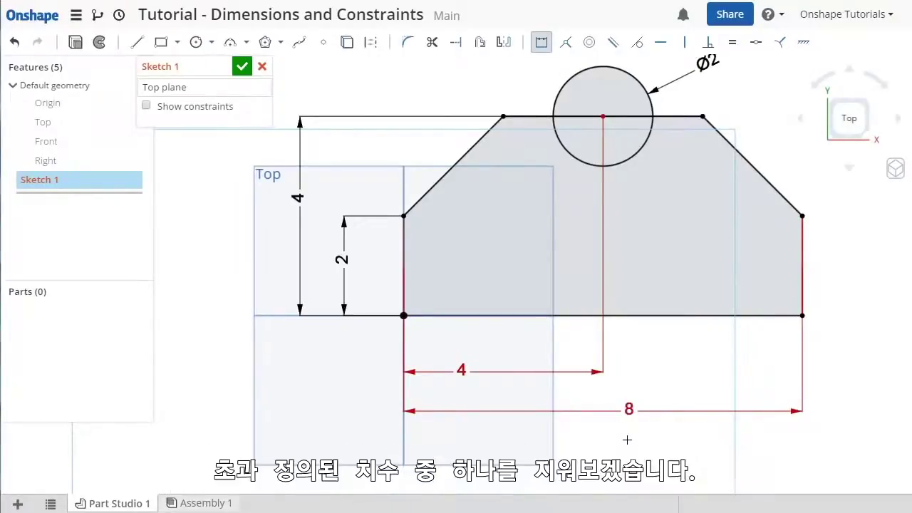
left_click(462, 370)
key("Delete")
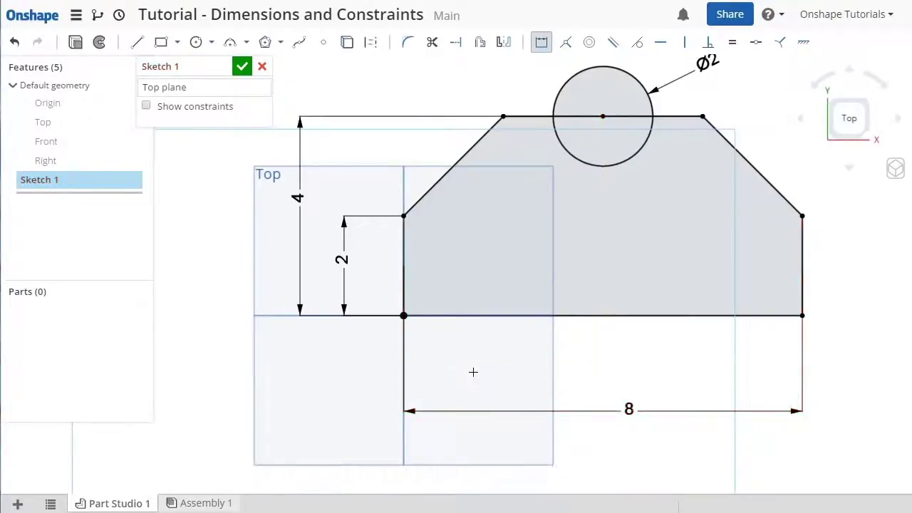